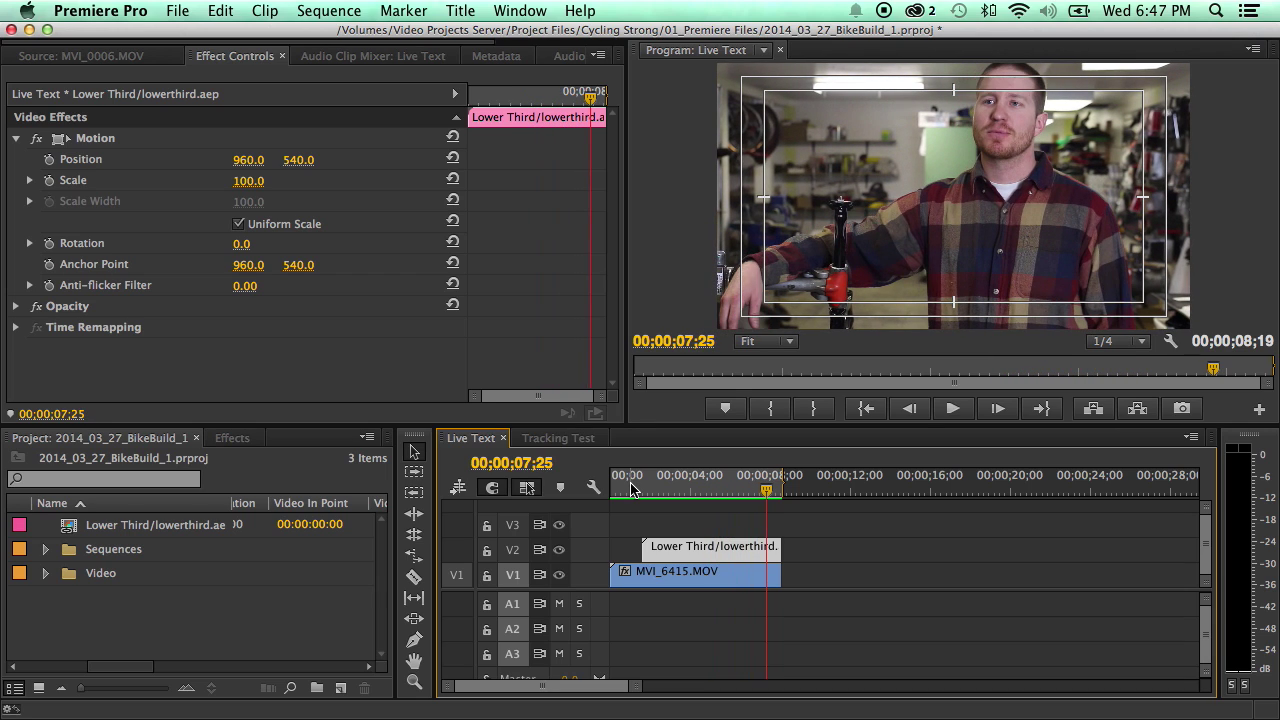
# - Stop playback and scrub the timeline to inspect the blue lower third's name and Cinema Spice lines
pyautogui.click(645, 487)
pyautogui.press('space')
pyautogui.press('space')
pyautogui.press('space')
pyautogui.click(652, 487)
pyautogui.click(659, 487)
pyautogui.click(679, 487)
pyautogui.click(719, 491)
pyautogui.moveTo(68, 529)
# - Open the Lower Third composition's editable text fields in Effect Controls
pyautogui.click(82, 139)
pyautogui.click(72, 533)
pyautogui.doubleClick(72, 531)
pyautogui.click(300, 56)
# - Replace the placeholder Full Name with the person's full name, correcting a misspelled letter
pyautogui.click(141, 146)
pyautogui.click(175, 164)
pyautogui.write('Turd Furgeson')
pyautogui.click(157, 162)
pyautogui.press('Delete')
pyautogui.write('urgeson')
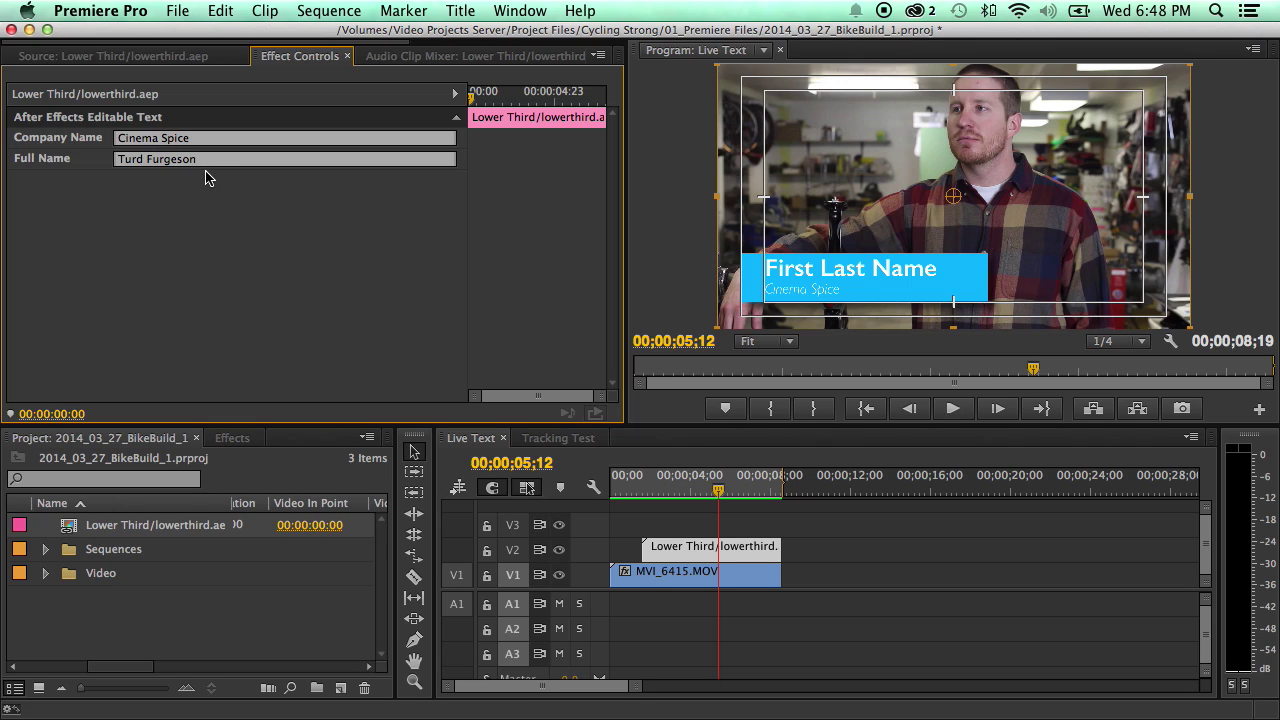
# - Change the Company Name to Furgeson & Sons and return to the sequence start
pyautogui.click(166, 142)
pyautogui.write('Furgeson & Sons')
pyautogui.click(730, 420)
pyautogui.click(273, 213)
pyautogui.click(645, 492)
pyautogui.click(660, 515)
pyautogui.press('space')
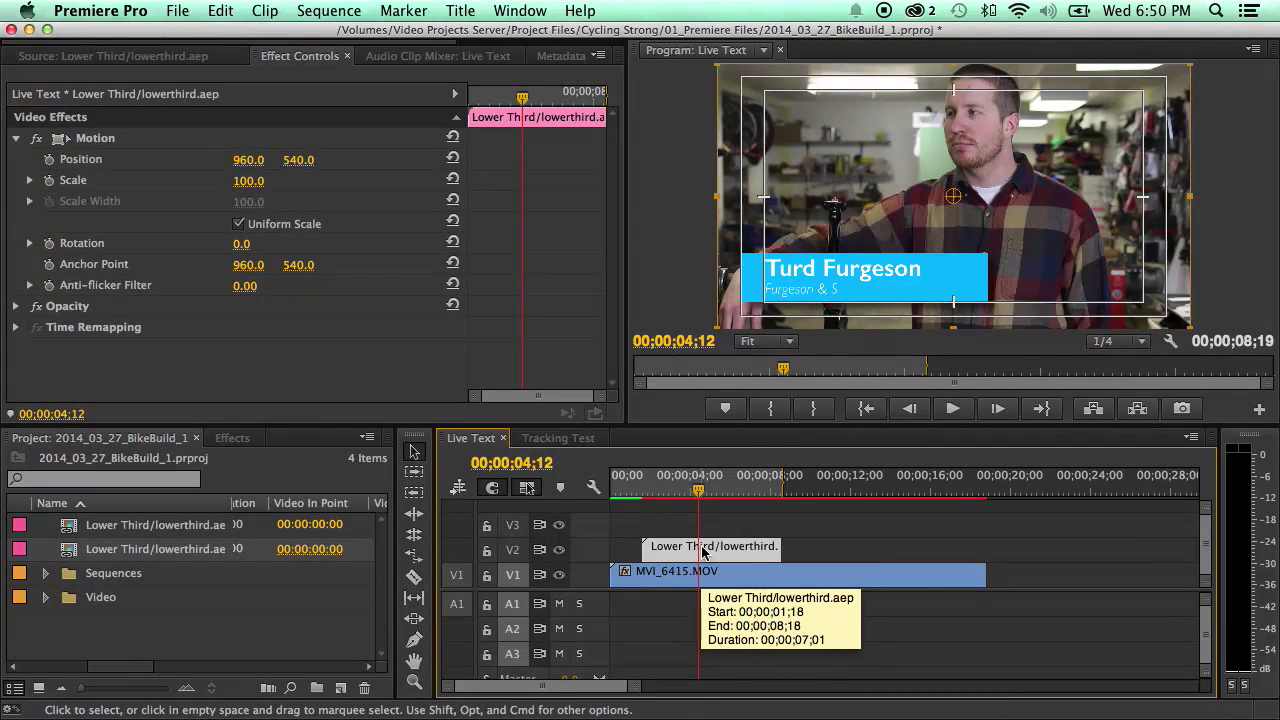
# - Place a second lower third on V2 later in the timeline and review the first one's text settings
pyautogui.moveTo(703, 553); pyautogui.dragTo(881, 541)
pyautogui.click(25, 527)
pyautogui.doubleClick(44, 522)
pyautogui.click(305, 58)
# - Open Lower Third Copy 01's editable text fields in Effect Controls
pyautogui.click(30, 548)
pyautogui.doubleClick(22, 553)
pyautogui.click(333, 58)
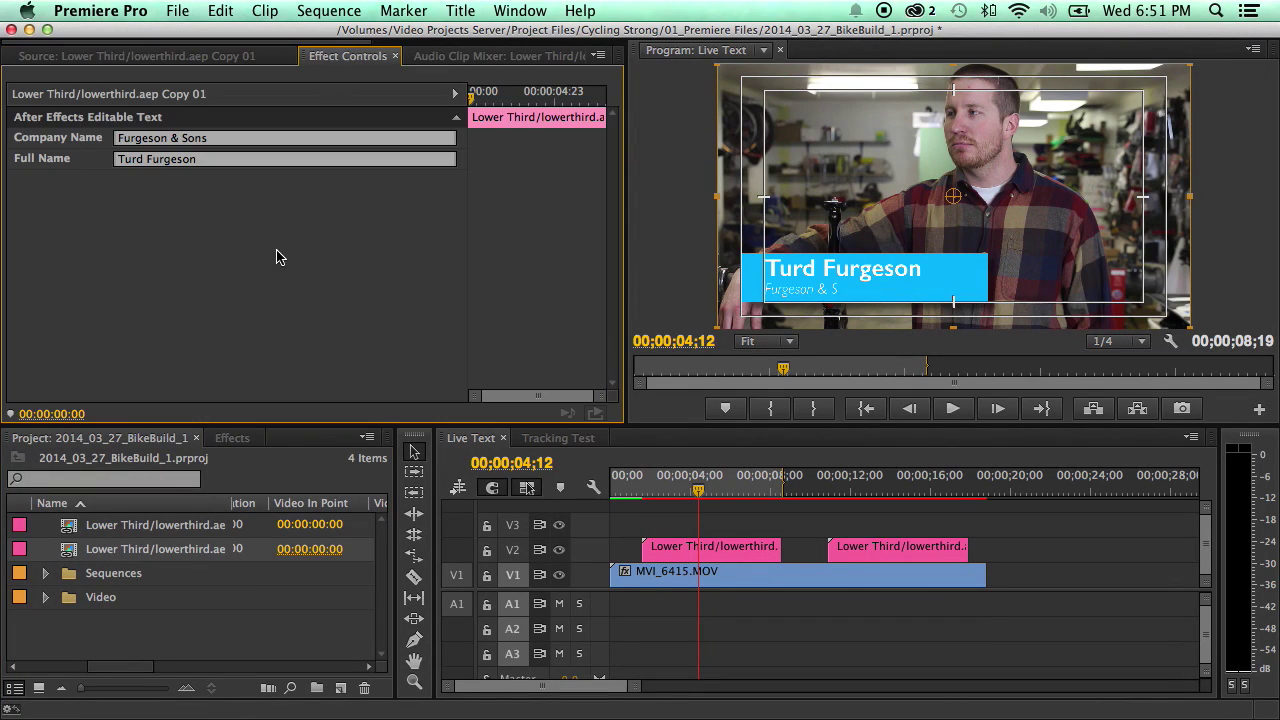
# - Replace Copy 01's Company Name with 'Download this lower third for free'
pyautogui.click(189, 143)
pyautogui.write('Download this lower third for free')
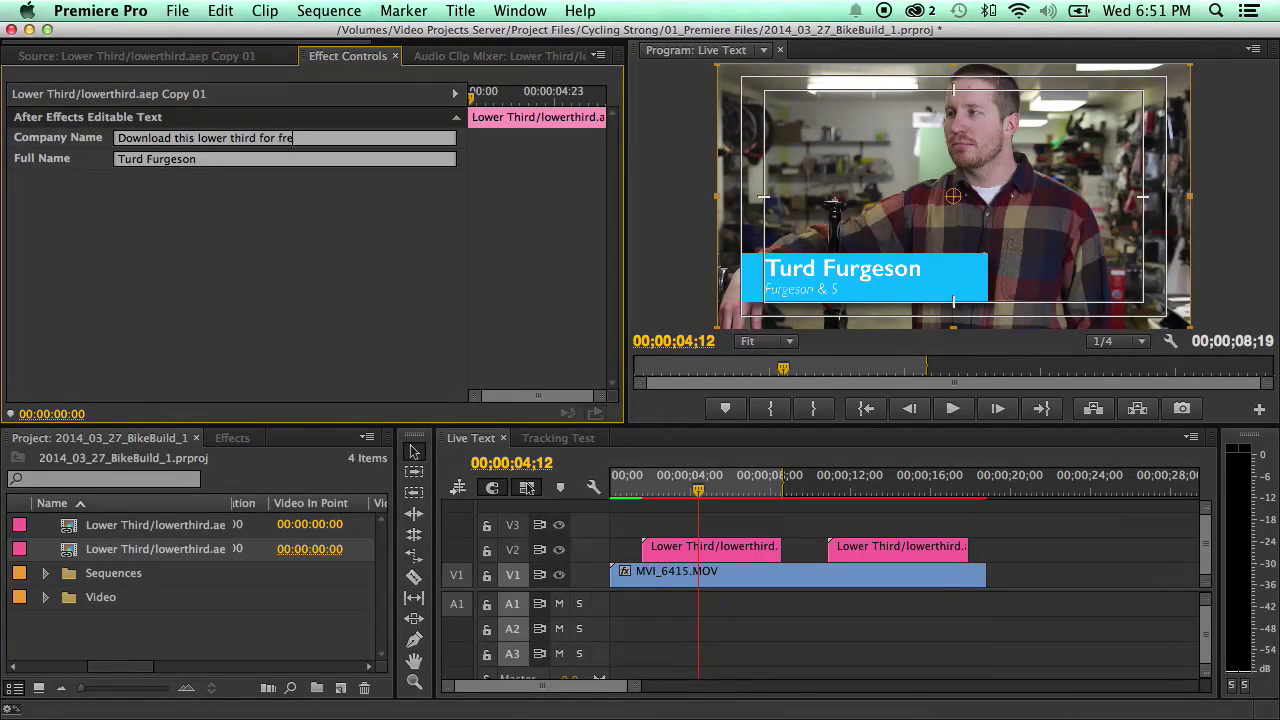